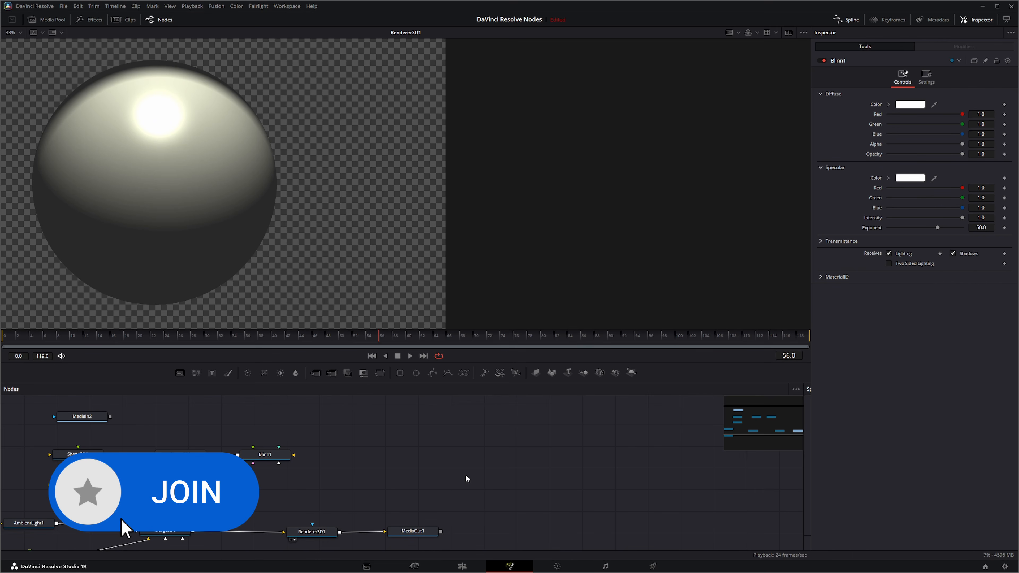
# - Add a BumpMap node and place it in line with Blinn1, beyond its free end
pyautogui.hotkey('shift', 'space')
pyautogui.write('bump')
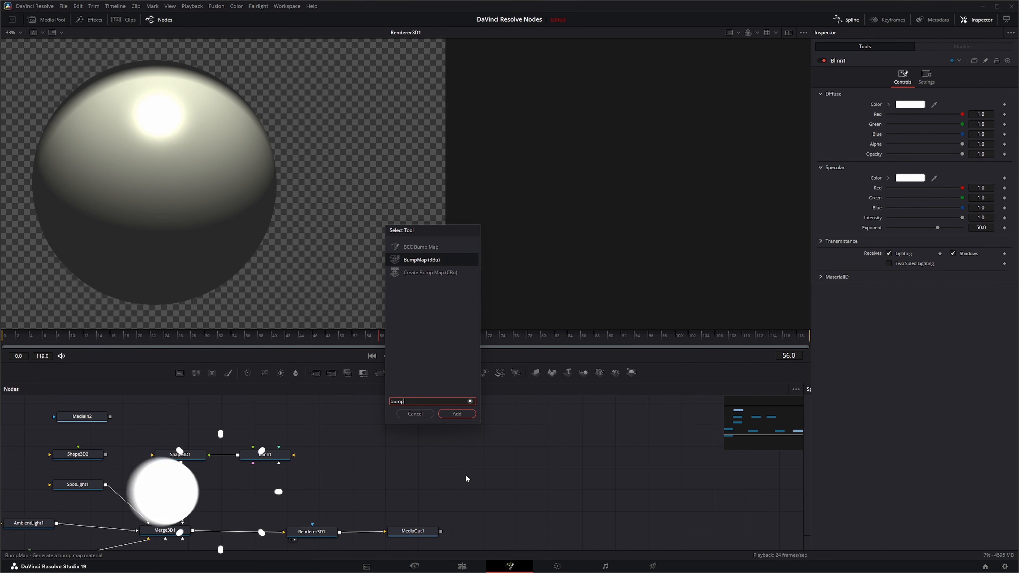
pyautogui.press('Return')
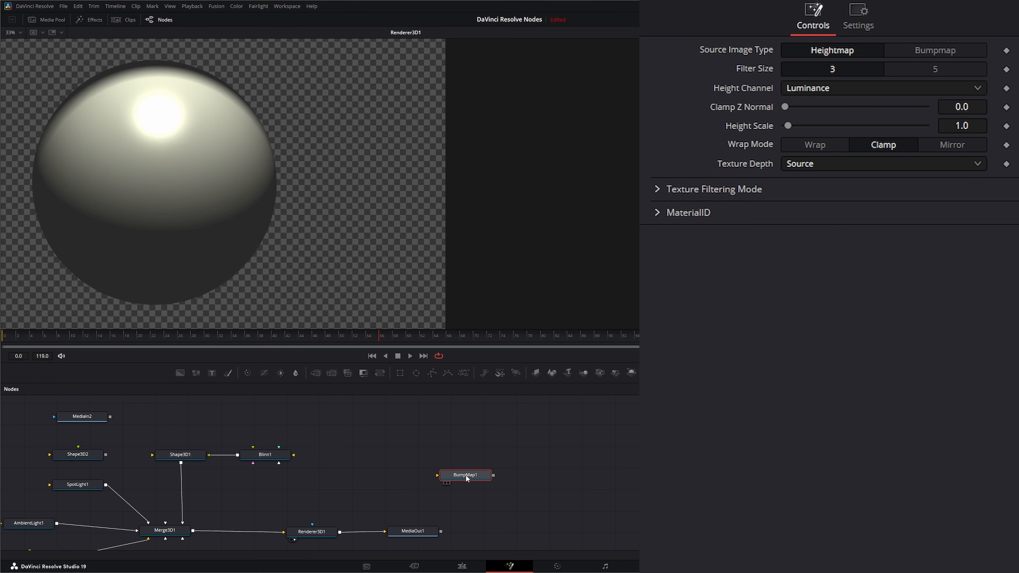
pyautogui.moveTo(466, 474); pyautogui.dragTo(400, 455)
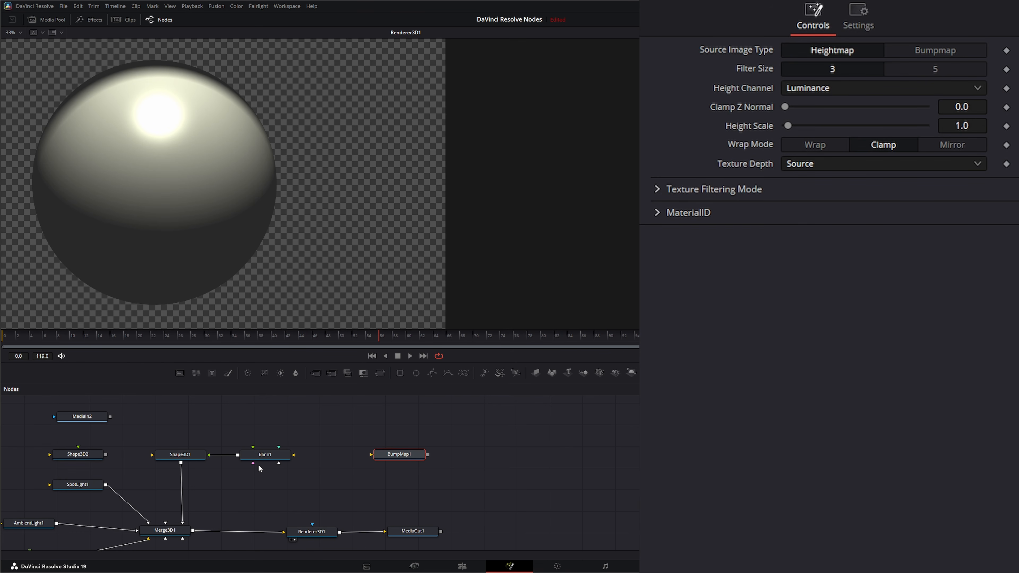
# - Connect the BumpMap node to Blinn1's bump map input and set its source image type to Bumpmap
pyautogui.moveTo(280, 462)
pyautogui.mouseDown()
pyautogui.moveTo(316, 473)
pyautogui.moveTo(343, 465)
pyautogui.moveTo(304, 488)
pyautogui.moveTo(290, 479)
pyautogui.mouseUp()
pyautogui.moveTo(279, 464); pyautogui.dragTo(282, 472)
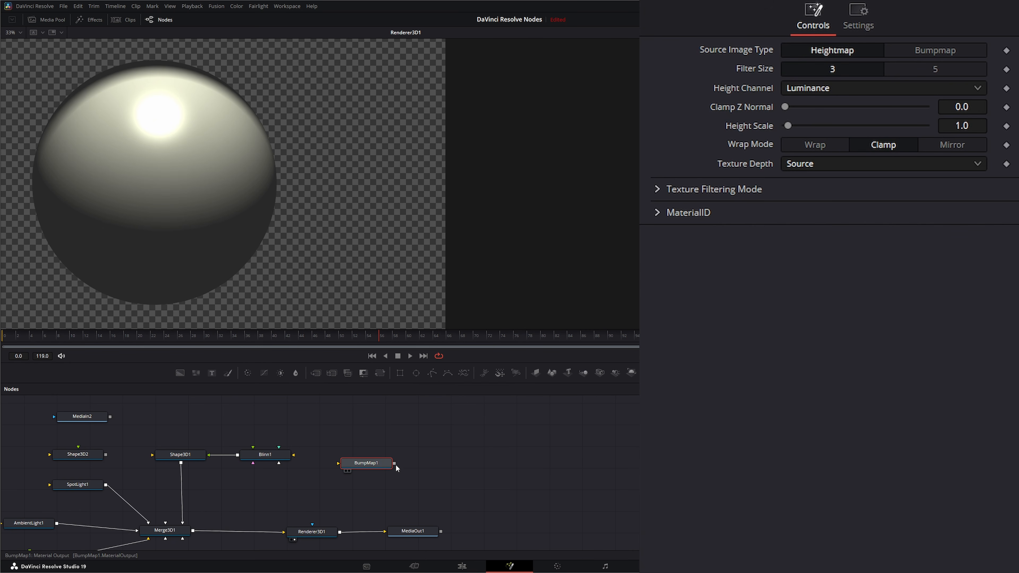
pyautogui.moveTo(394, 463); pyautogui.dragTo(280, 462)
pyautogui.moveTo(367, 463); pyautogui.dragTo(379, 455)
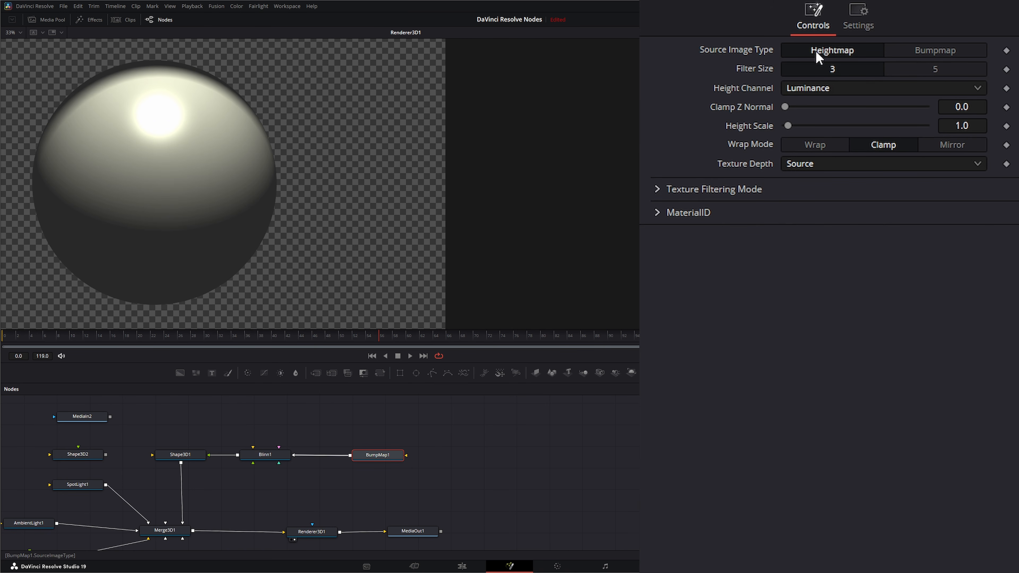
pyautogui.click(937, 56)
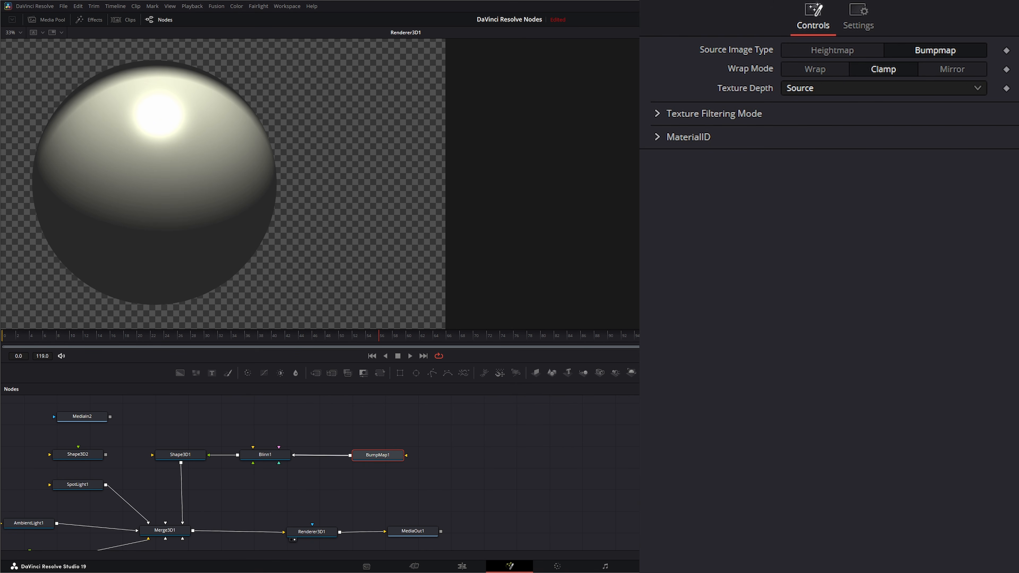
# - Bring TexturesCom_Rock_CliffMountain_4K_normal.tif into the node graph above the BumpMap node and show it in the viewer
pyautogui.moveTo(638, 502); pyautogui.dragTo(425, 425)
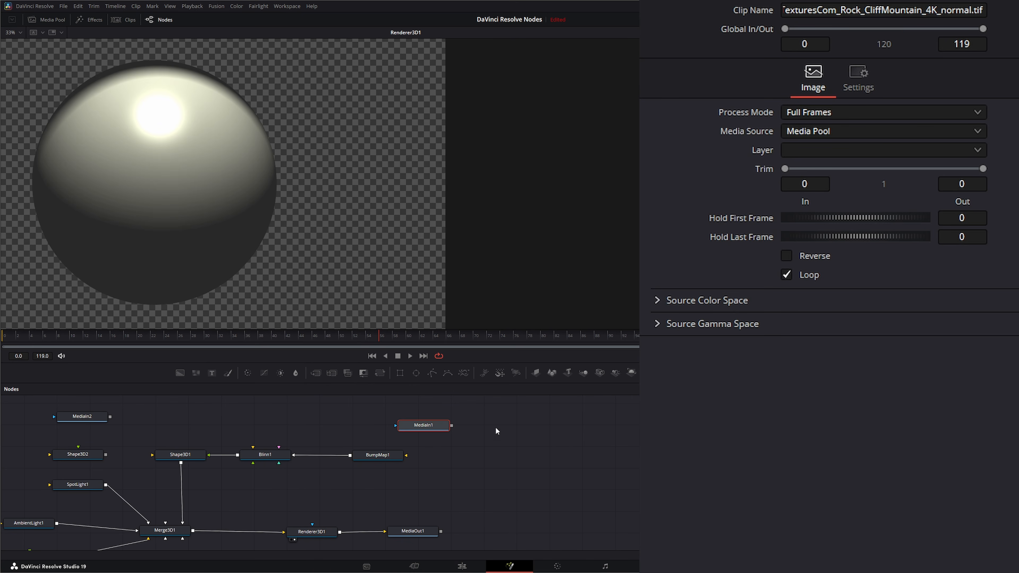
pyautogui.press('1')
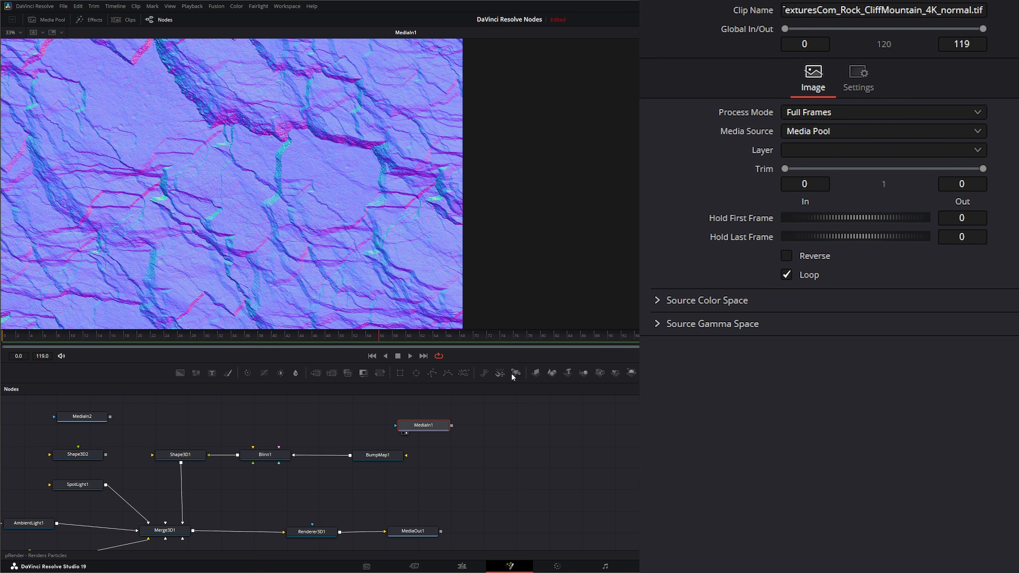
pyautogui.moveTo(415, 428); pyautogui.dragTo(382, 423)
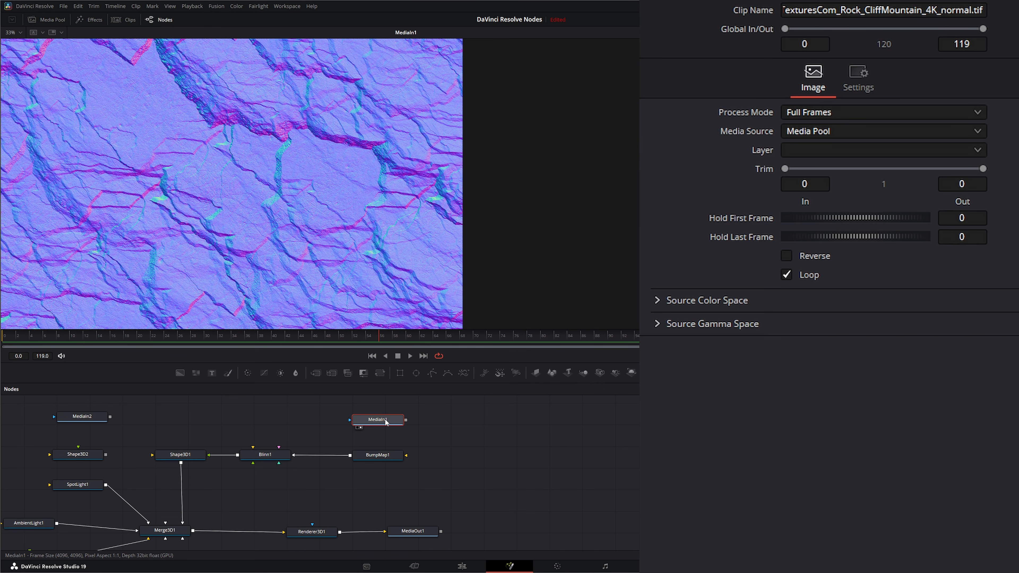
pyautogui.moveTo(378, 424); pyautogui.dragTo(378, 422)
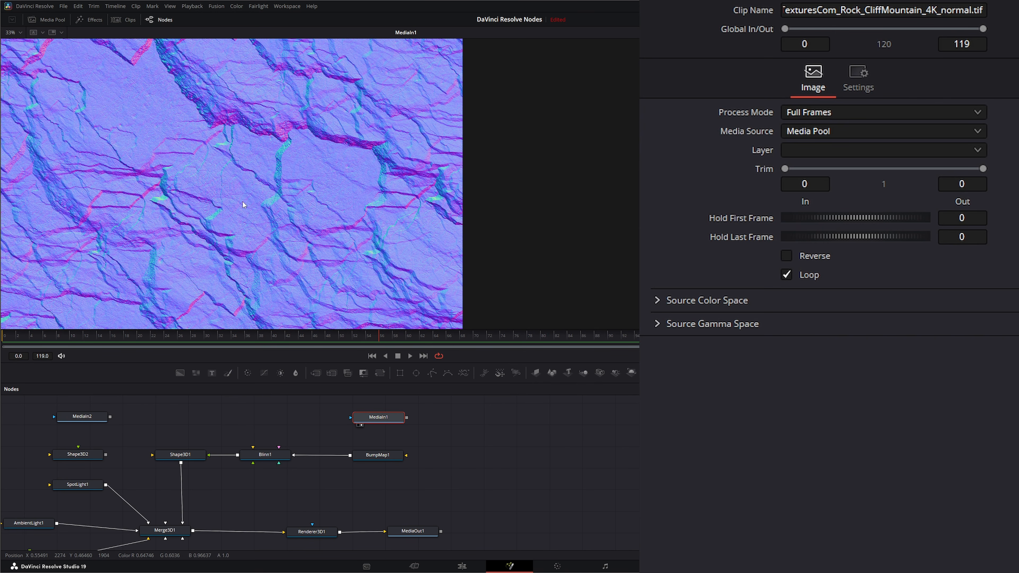
# - Connect the normal map image MediaIn1 to the BumpMap node's input and show Renderer3D1 in the viewer
pyautogui.moveTo(387, 422)
pyautogui.mouseDown()
pyautogui.moveTo(362, 419)
pyautogui.moveTo(386, 423)
pyautogui.mouseUp()
pyautogui.moveTo(385, 420); pyautogui.dragTo(388, 419)
pyautogui.moveTo(379, 422); pyautogui.dragTo(406, 454)
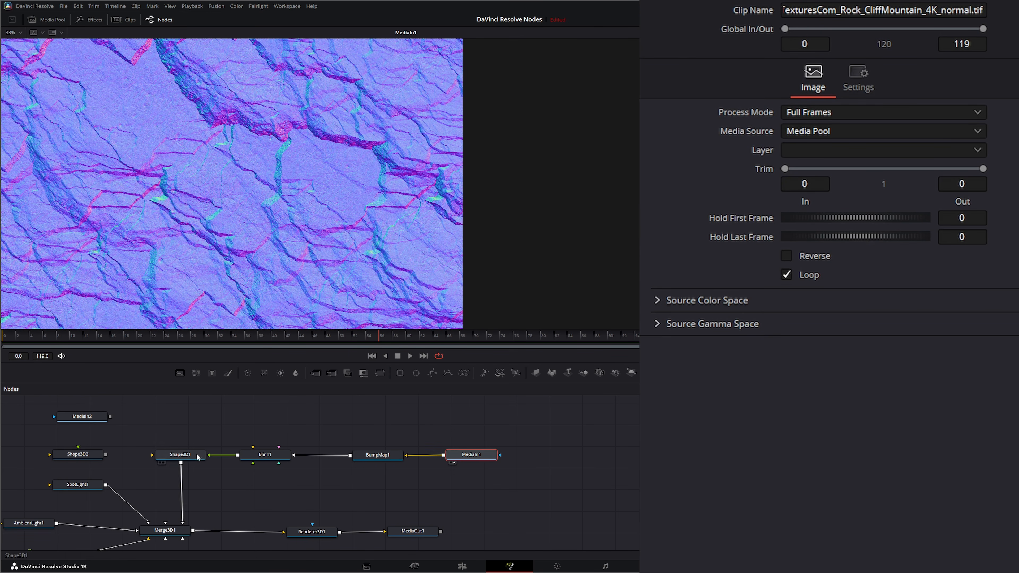
pyautogui.moveTo(311, 532); pyautogui.dragTo(321, 242)
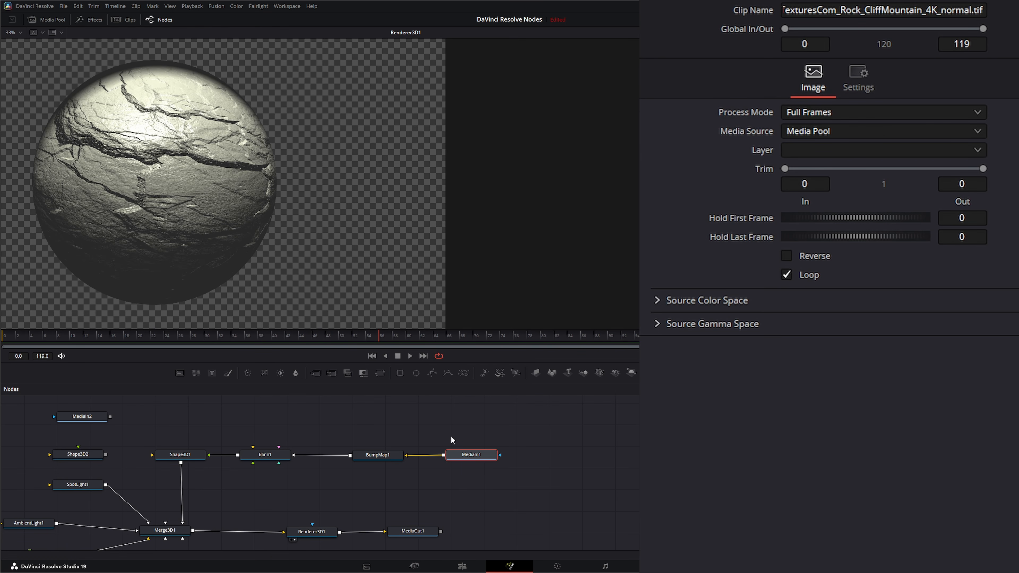
# - Try the BumpMap node's Heightmap source type with height scales of 50 and 0.0001, and return it to Bumpmap
pyautogui.click(373, 453)
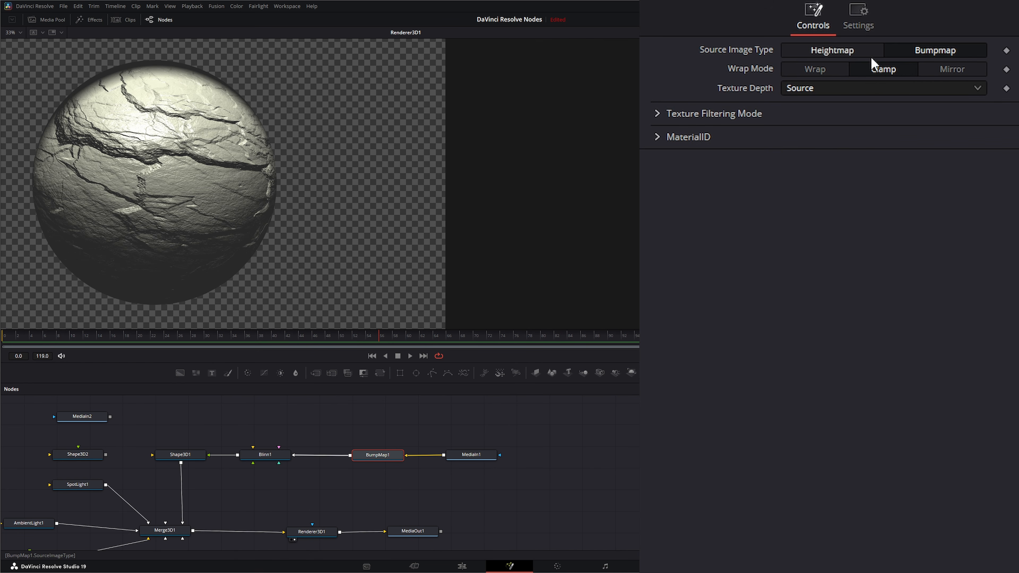
pyautogui.click(826, 50)
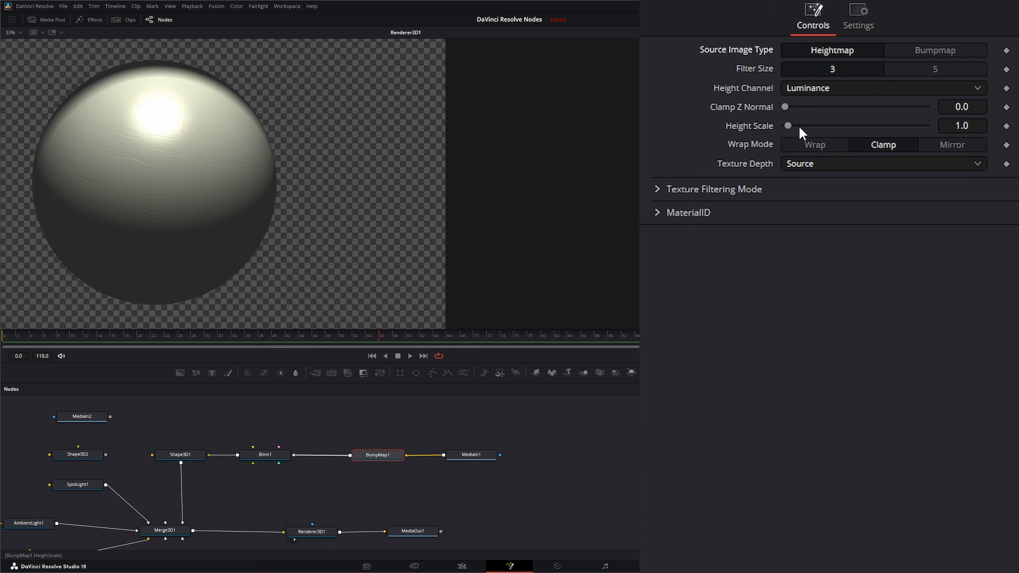
pyautogui.moveTo(799, 128); pyautogui.dragTo(930, 132)
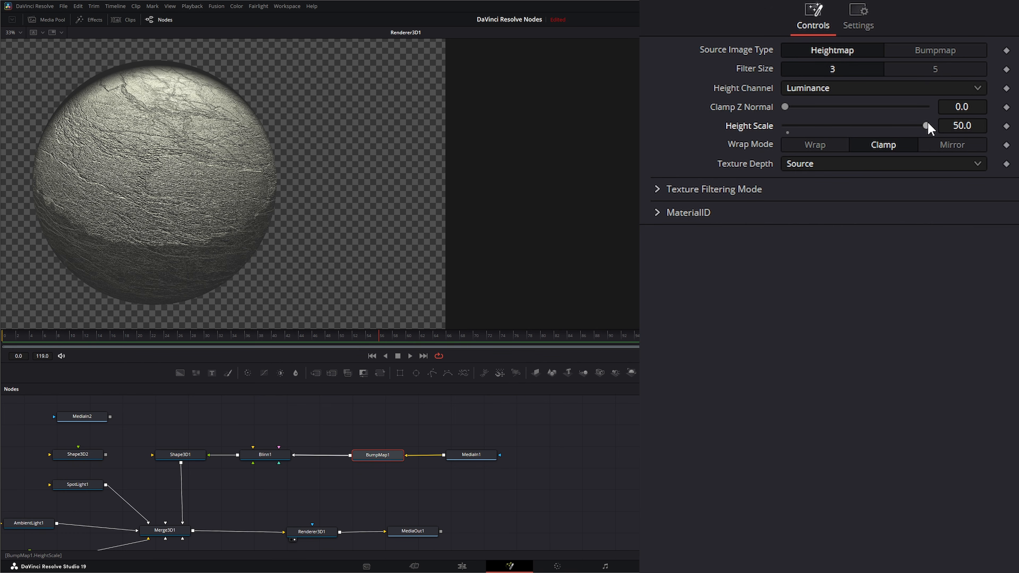
pyautogui.moveTo(928, 125); pyautogui.dragTo(762, 130)
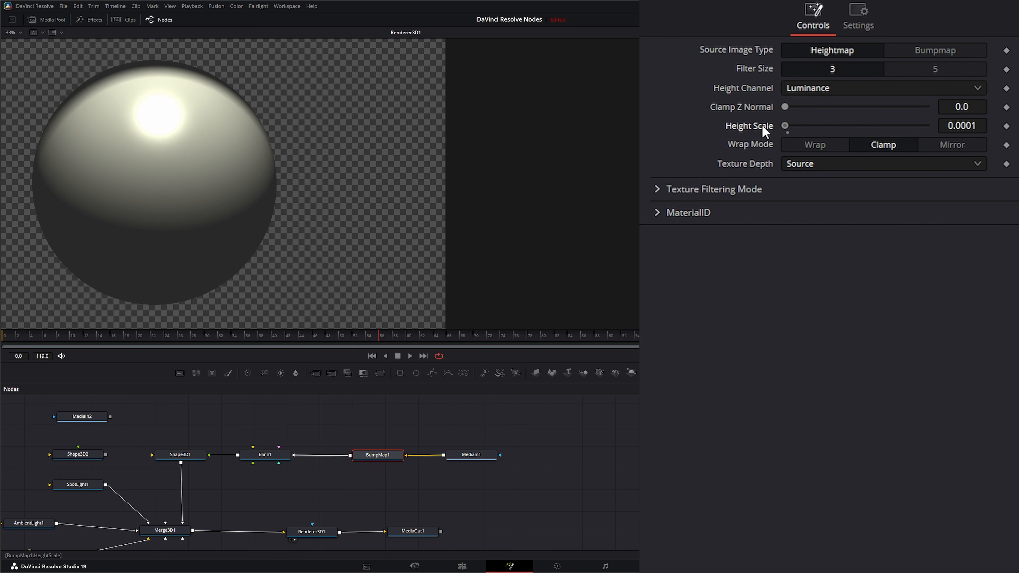
pyautogui.click(949, 57)
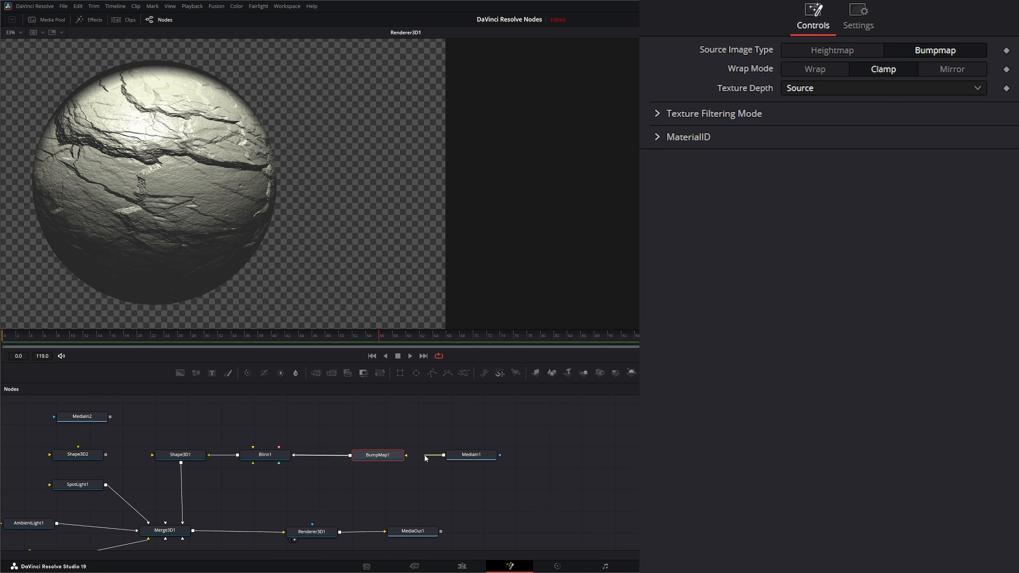
# - Disconnect MediaIn1 from the BumpMap node and add a Create Bump Map node above the gap
pyautogui.click(426, 456)
pyautogui.hotkey('shift', 'space')
pyautogui.write('bump')
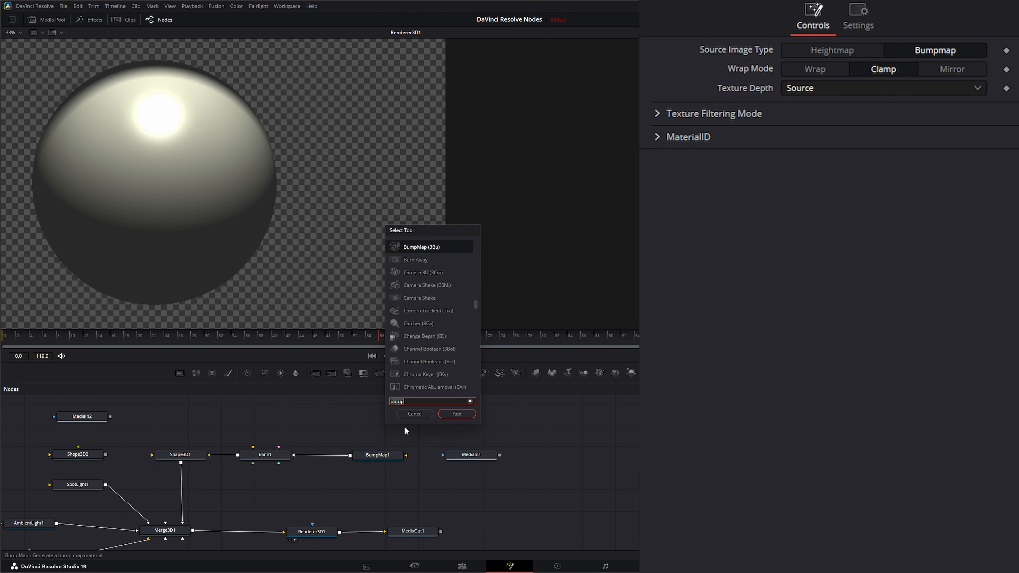
pyautogui.press('BackSpace')
pyautogui.press('BackSpace')
pyautogui.press('BackSpace')
pyautogui.press('BackSpace')
pyautogui.write('crea')
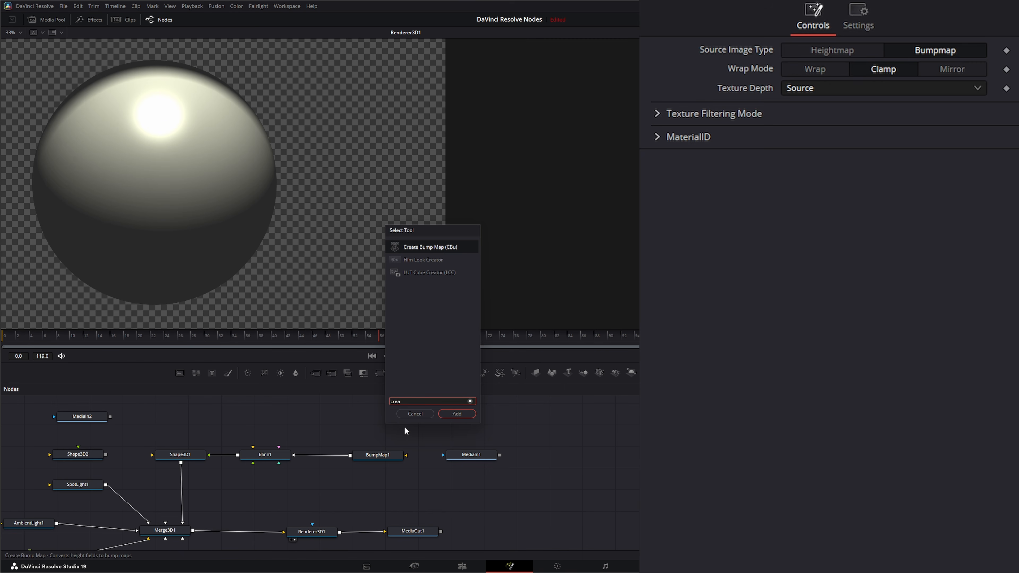
pyautogui.press('Return')
pyautogui.moveTo(406, 431); pyautogui.dragTo(425, 430)
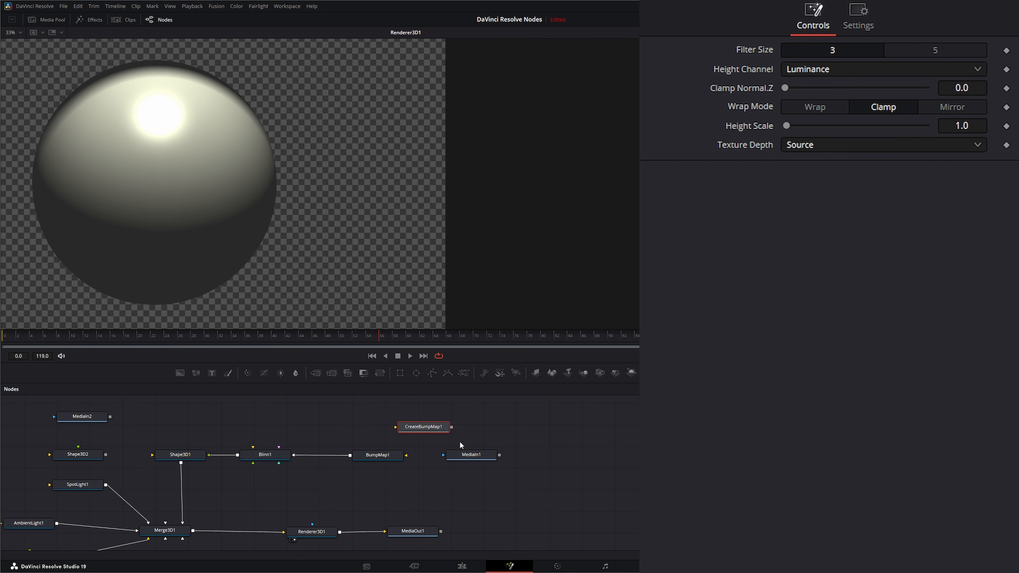
# - Space out the nodes, set the Create Bump Map node's height scale to 0.0001, and show MediaIn1 in the viewer
pyautogui.moveTo(479, 458); pyautogui.dragTo(516, 458)
pyautogui.moveTo(418, 427); pyautogui.dragTo(425, 426)
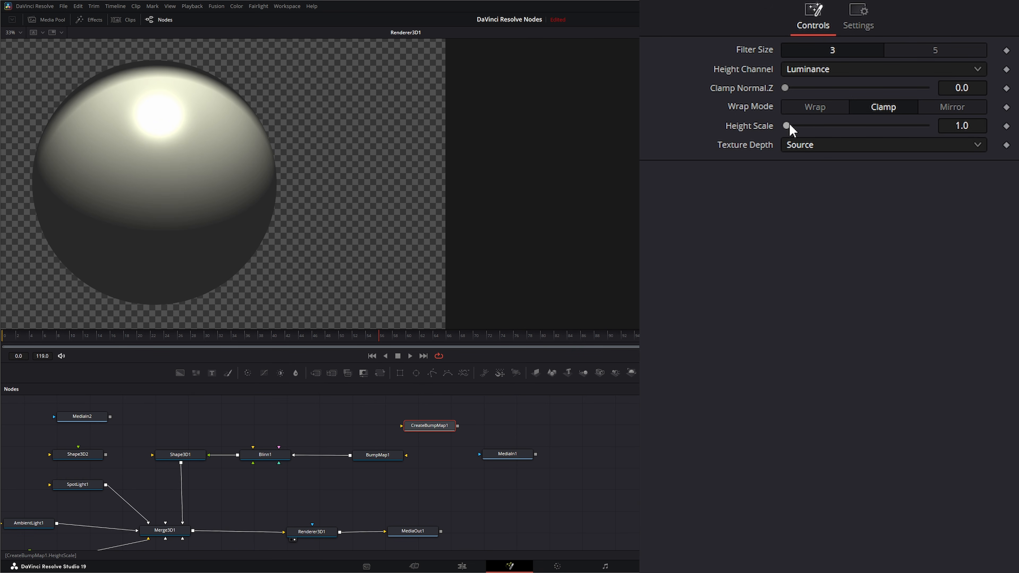
pyautogui.moveTo(789, 126)
pyautogui.mouseDown()
pyautogui.moveTo(893, 122)
pyautogui.moveTo(777, 132)
pyautogui.mouseUp()
pyautogui.click(487, 461)
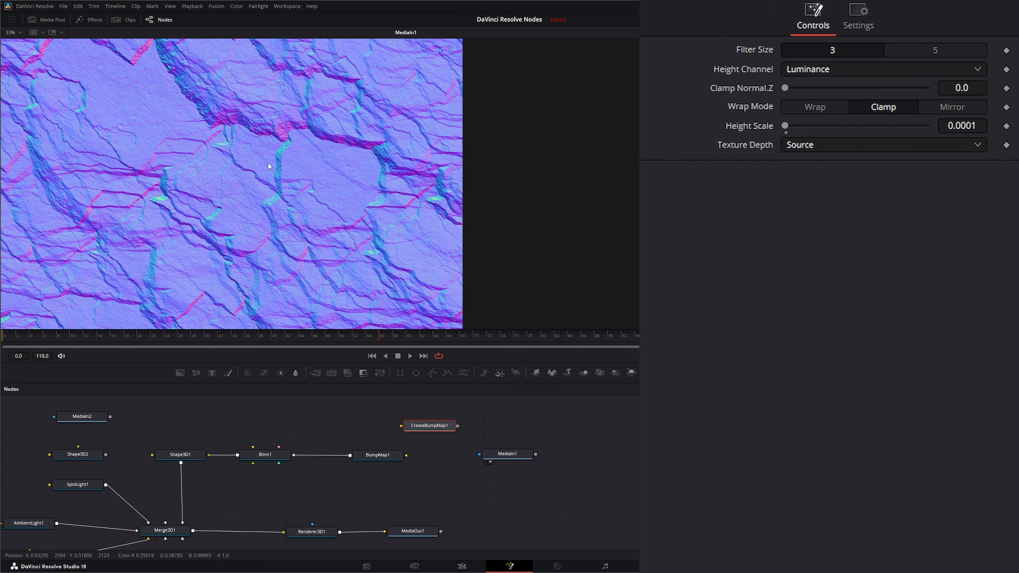
pyautogui.click(535, 495)
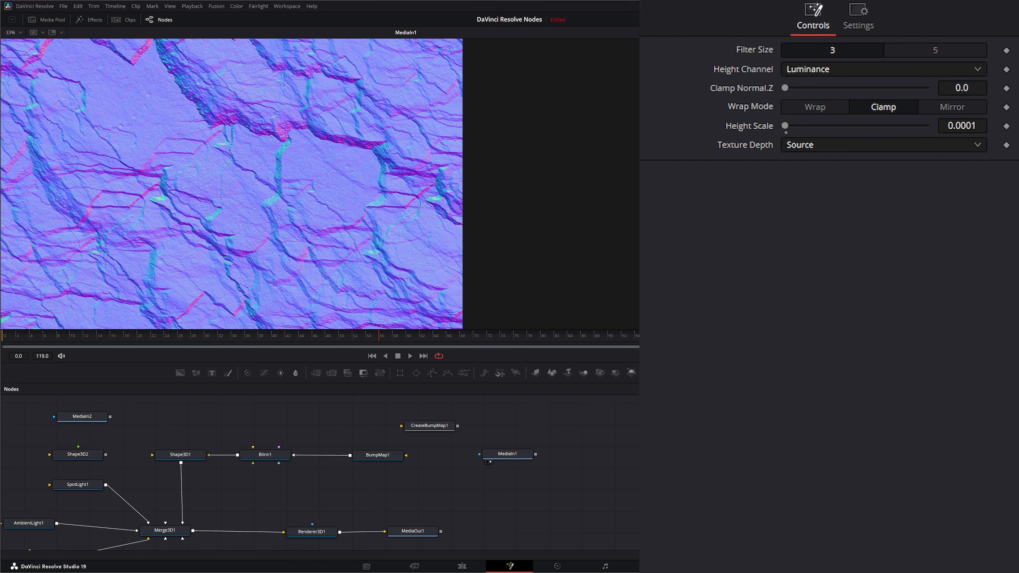
# - Bring in TexturesCom_Rock_CliffMountain_4K_height.tif, connect it to the Create Bump Map node, and view that node's output
pyautogui.moveTo(312, 421); pyautogui.dragTo(319, 298)
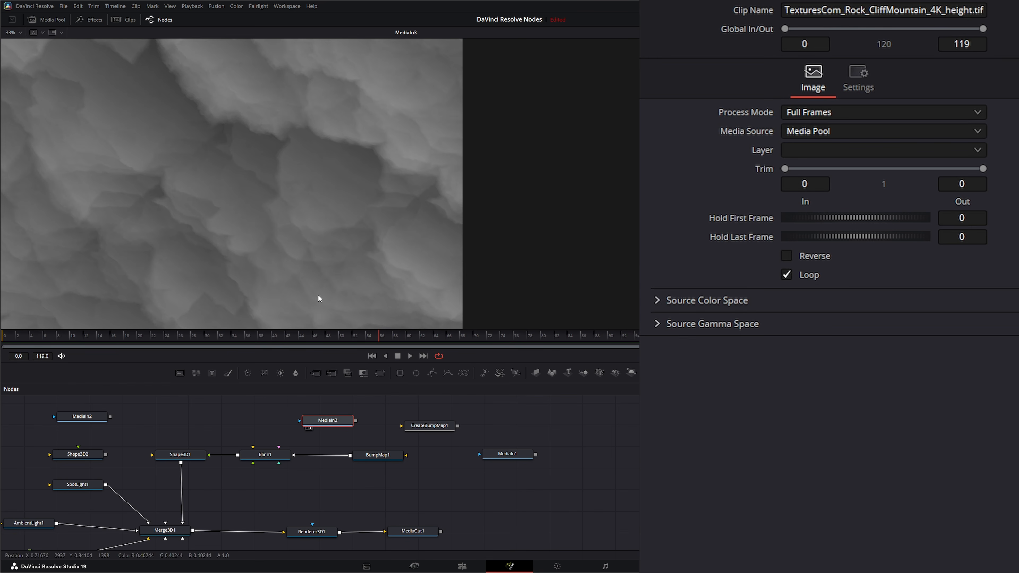
pyautogui.moveTo(356, 420); pyautogui.dragTo(378, 245)
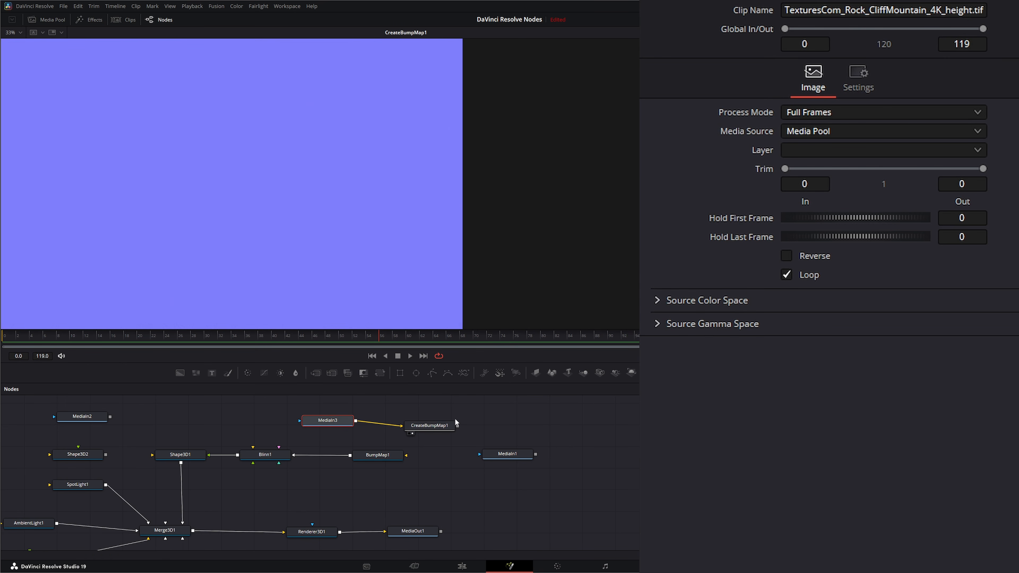
pyautogui.moveTo(433, 425); pyautogui.dragTo(434, 424)
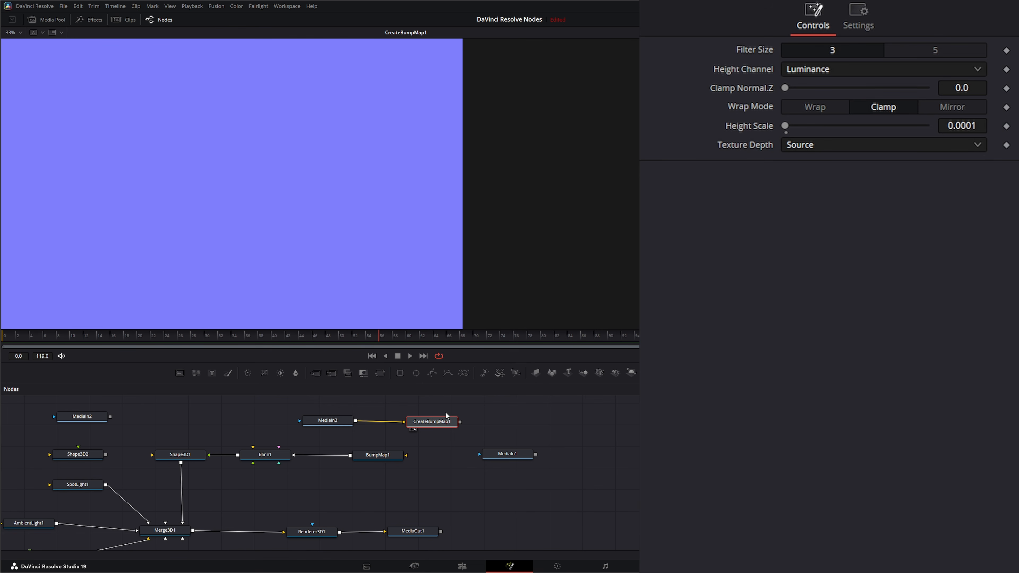
# - Set the Create Bump Map node's height scale to 100 and filter size to 5, and compare its output with MediaIn1
pyautogui.moveTo(785, 124); pyautogui.dragTo(947, 126)
pyautogui.click(931, 53)
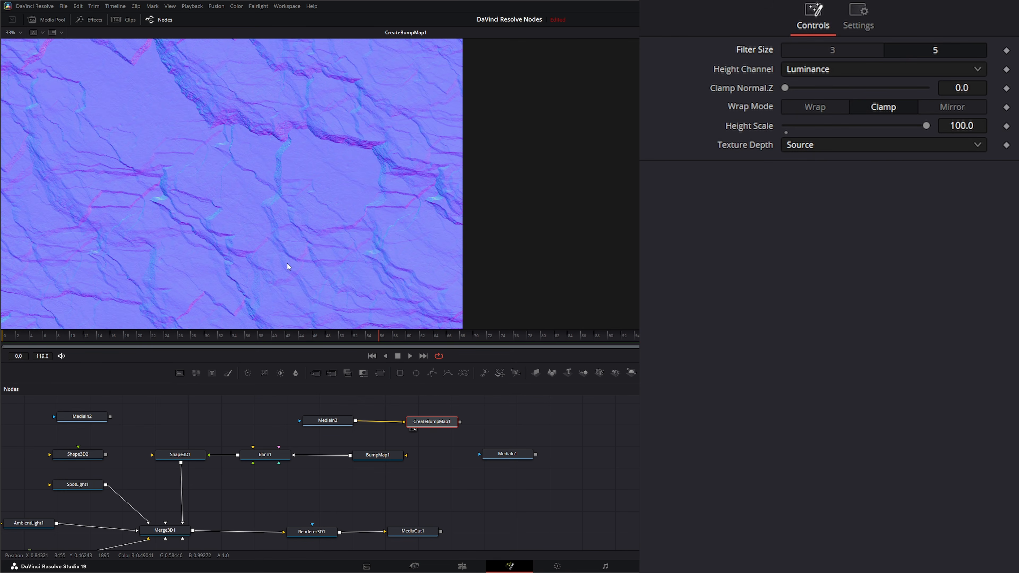
pyautogui.moveTo(507, 454); pyautogui.dragTo(324, 229)
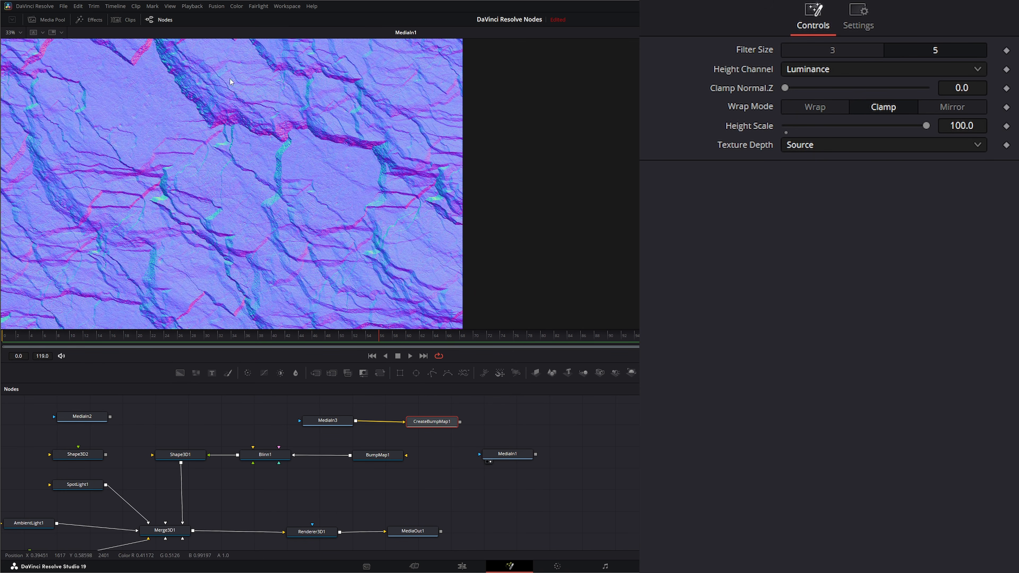
pyautogui.press('1')
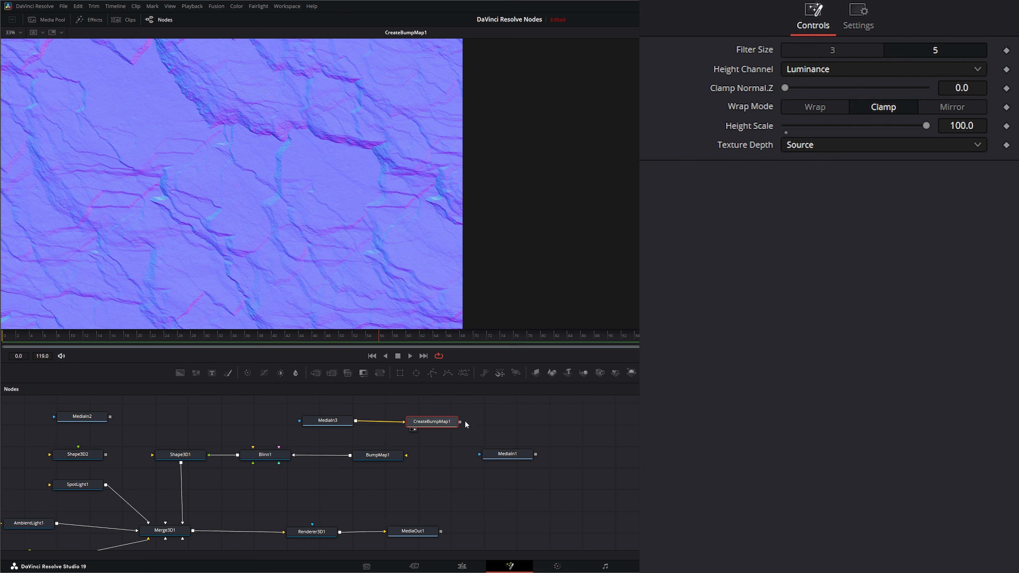
# - Feed the Create Bump Map output into the BumpMap node, view Renderer3D1, and lower the height scale to 25.13
pyautogui.moveTo(461, 424); pyautogui.dragTo(406, 455)
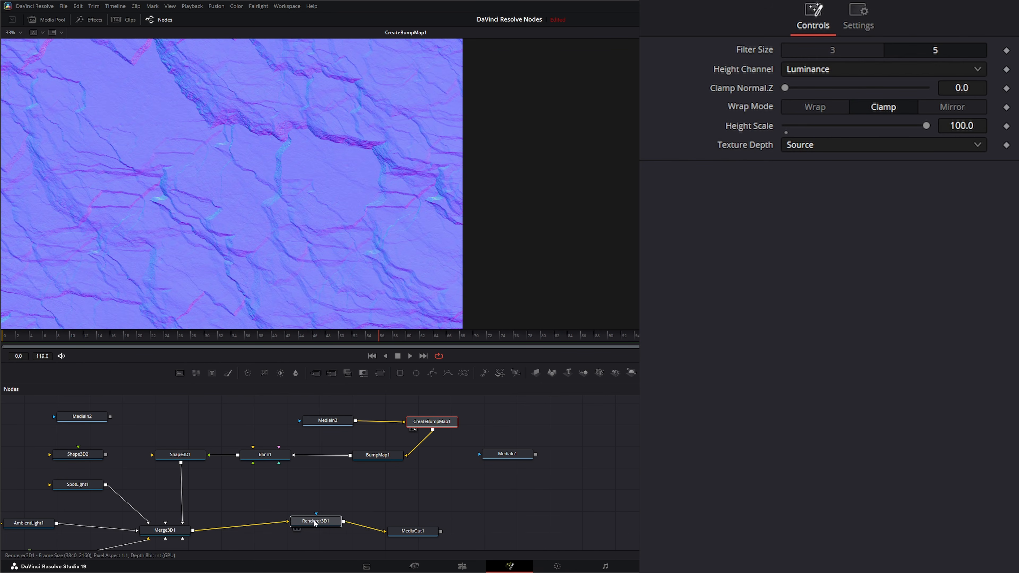
pyautogui.moveTo(311, 531); pyautogui.dragTo(324, 215)
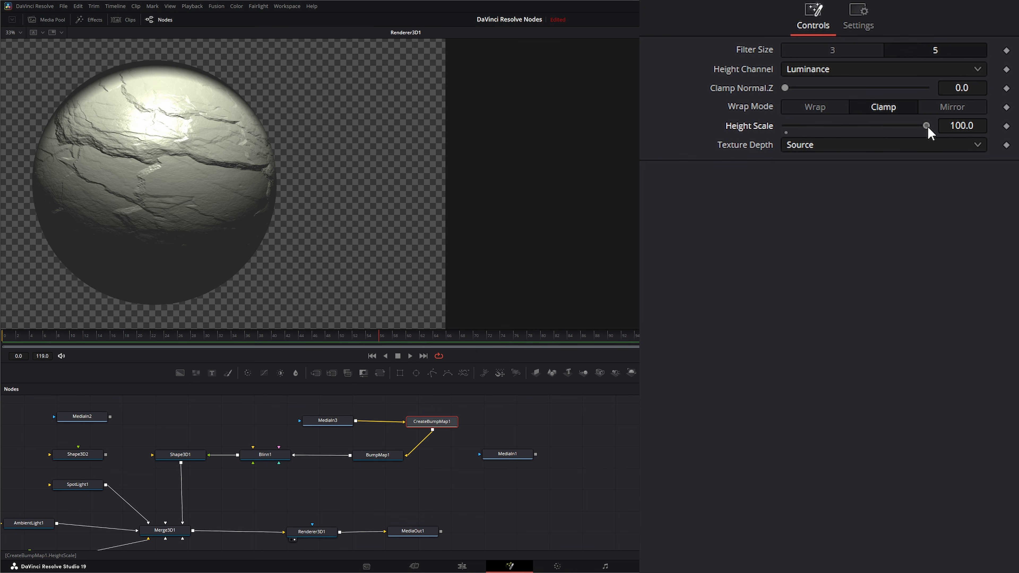
pyautogui.moveTo(902, 128); pyautogui.dragTo(821, 125)
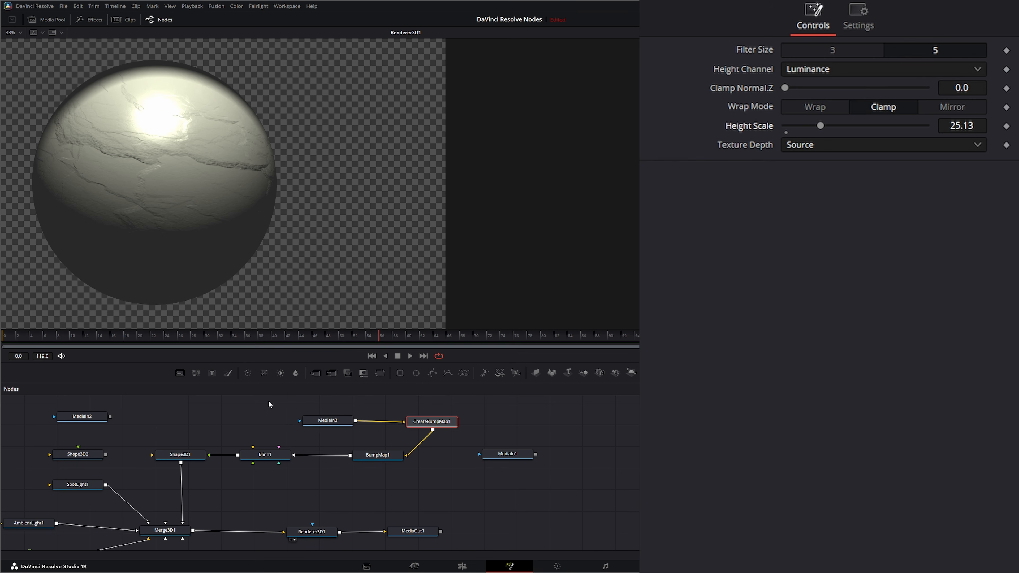
# - Delete the height map and Create Bump Map nodes, and reconnect MediaIn1 to the BumpMap node
pyautogui.moveTo(268, 404); pyautogui.dragTo(463, 434)
pyautogui.press('Delete')
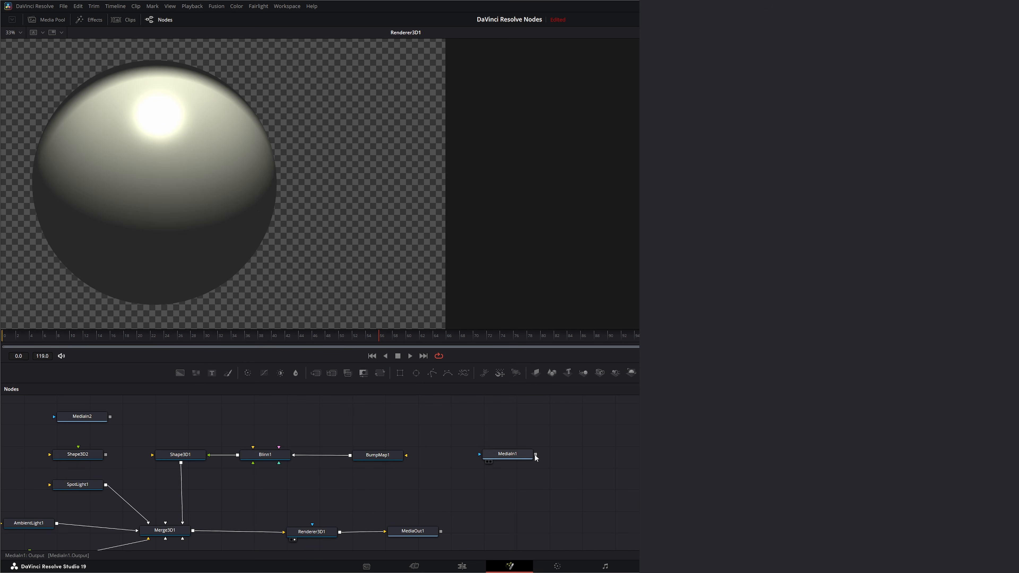
pyautogui.moveTo(535, 455); pyautogui.dragTo(369, 462)
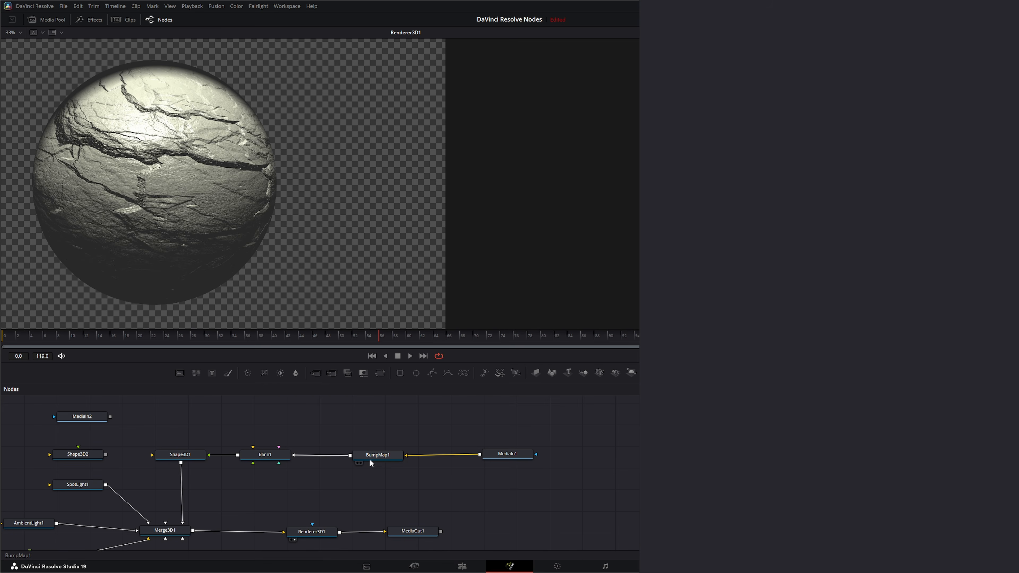
pyautogui.click(370, 460)
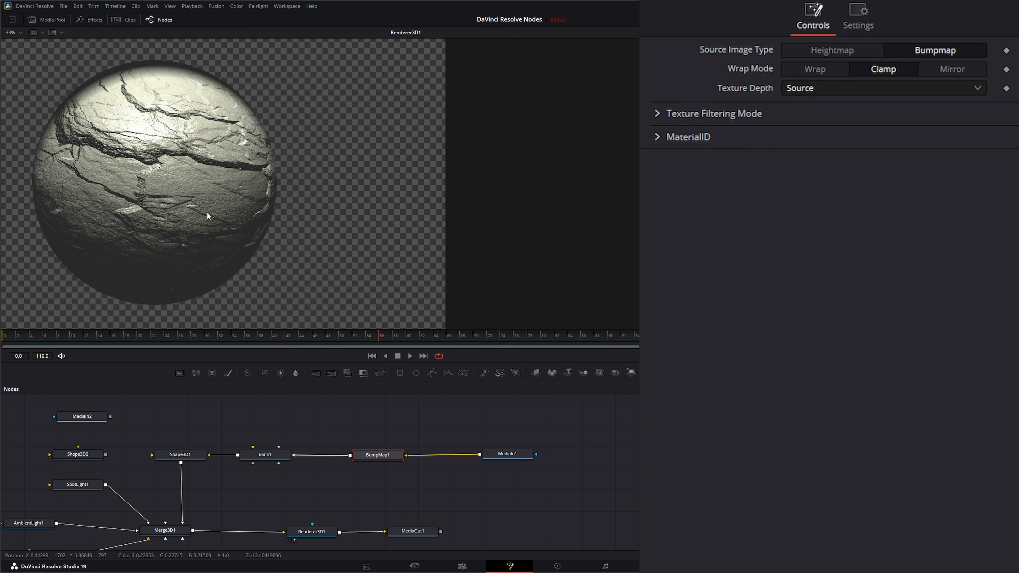
# - Try the BumpMap node's wrap modes, set Wrap, and review the texture depth choices, keeping Source
pyautogui.click(820, 73)
pyautogui.click(883, 71)
pyautogui.click(960, 69)
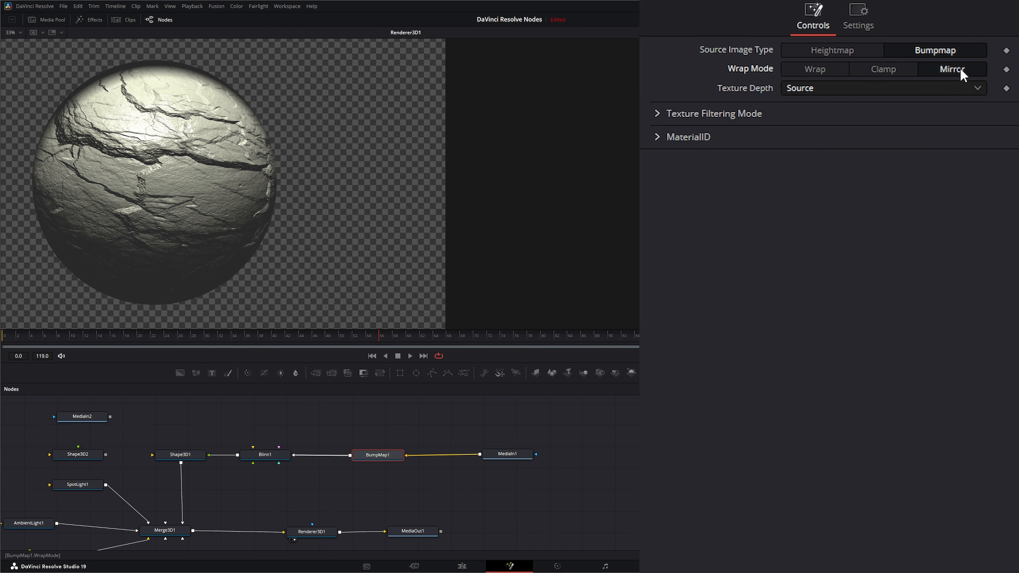
pyautogui.click(819, 72)
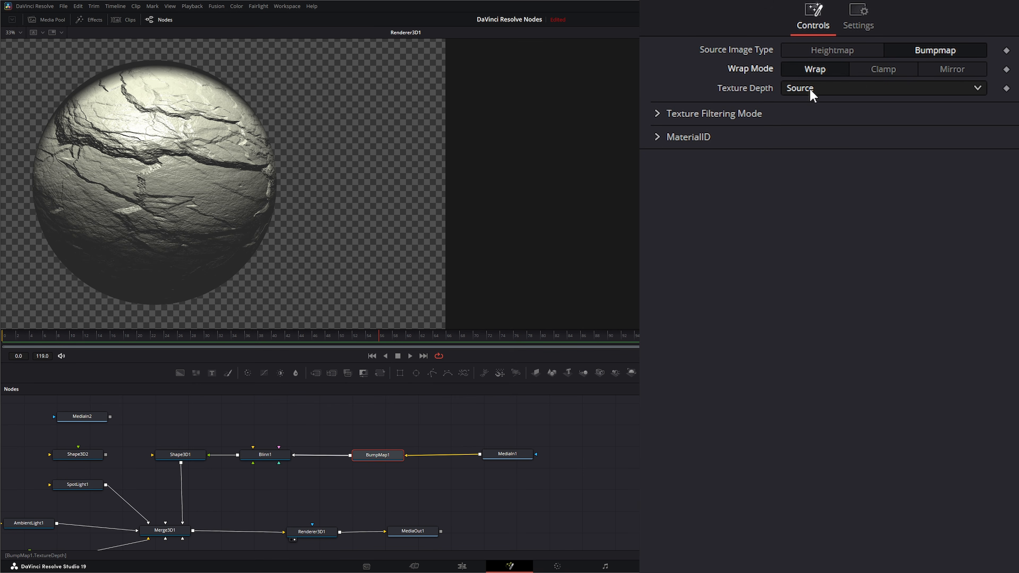
pyautogui.click(798, 88)
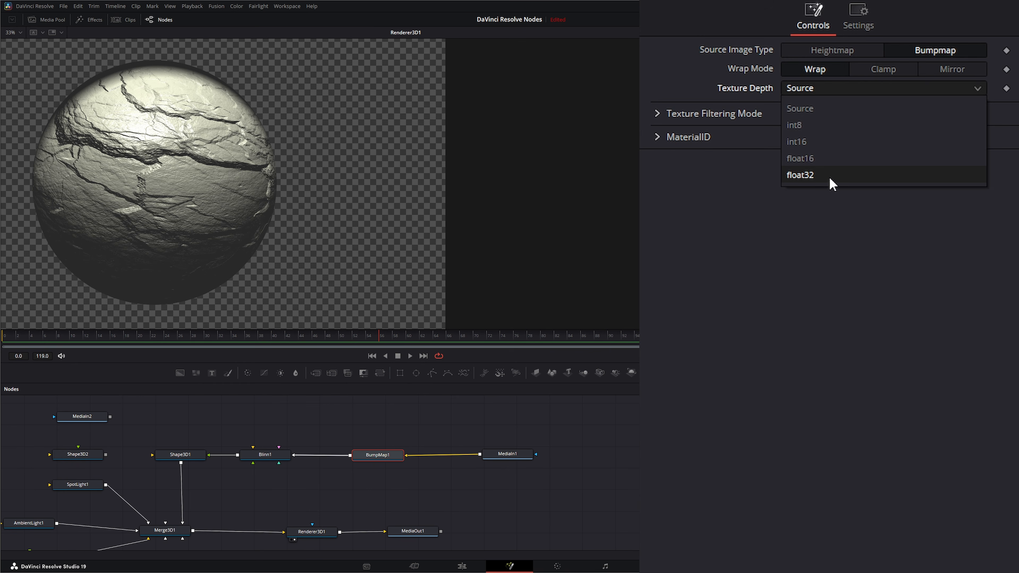
pyautogui.click(815, 107)
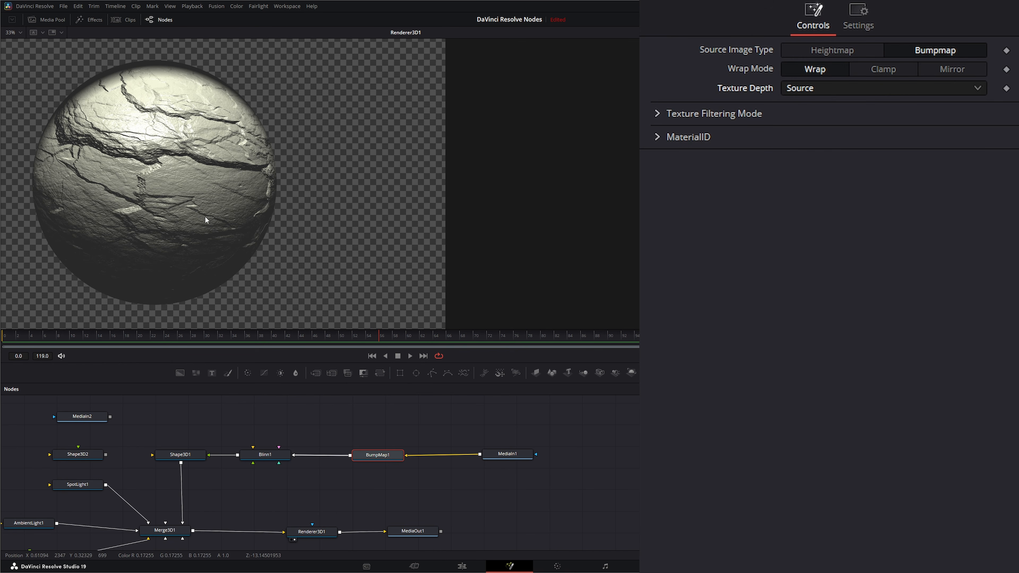
# - Expand the BumpMap node's texture filtering settings and examine the OpenGL LowQ and HiQ filter choices
pyautogui.click(658, 114)
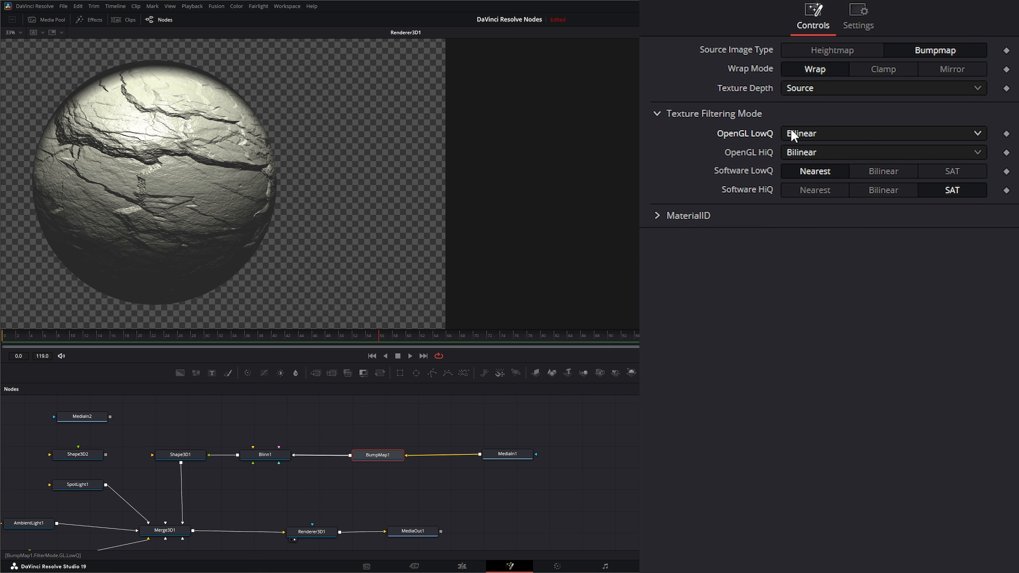
pyautogui.click(821, 132)
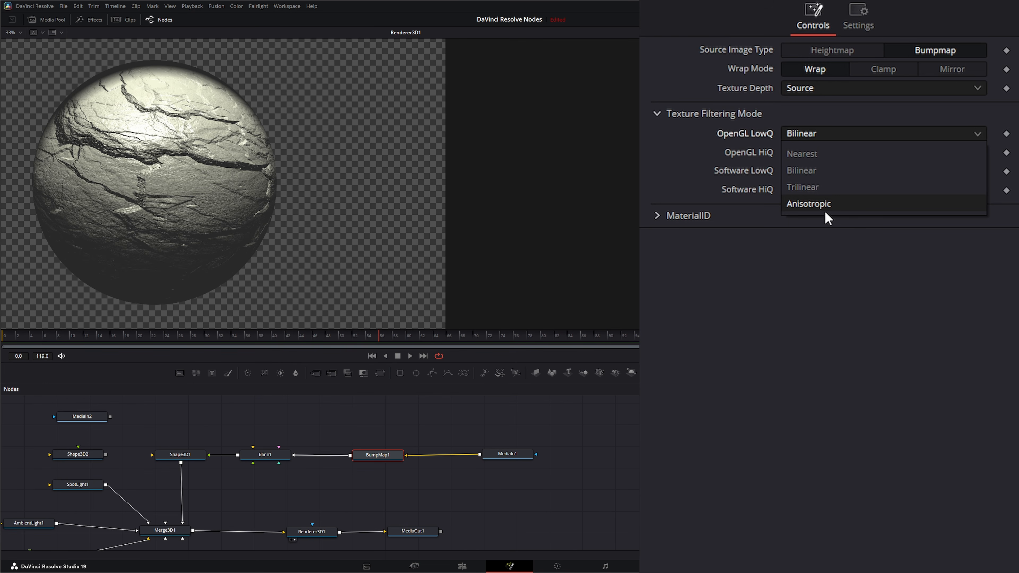
pyautogui.click(807, 152)
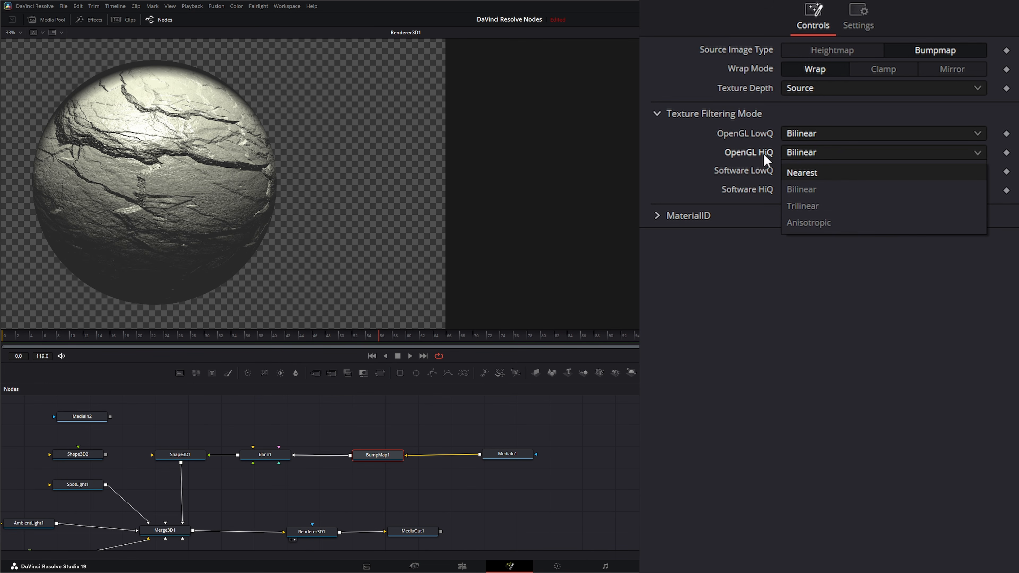
pyautogui.click(751, 287)
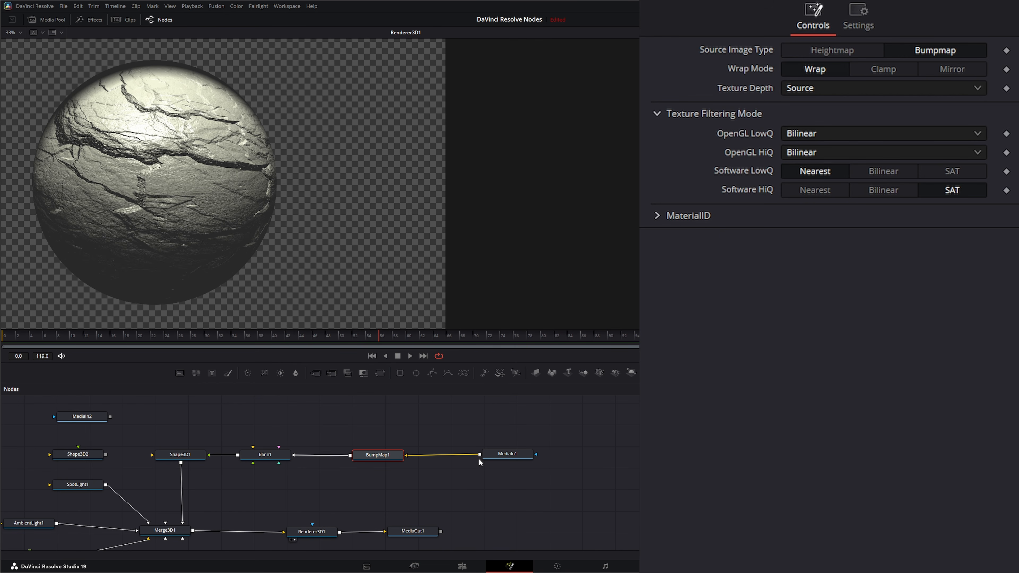
# - Disconnect MediaIn1 from the BumpMap node, bring in TexturesCom_Rock_CliffMountain_4K_height.tif, and connect it in its place
pyautogui.moveTo(511, 453); pyautogui.dragTo(502, 455)
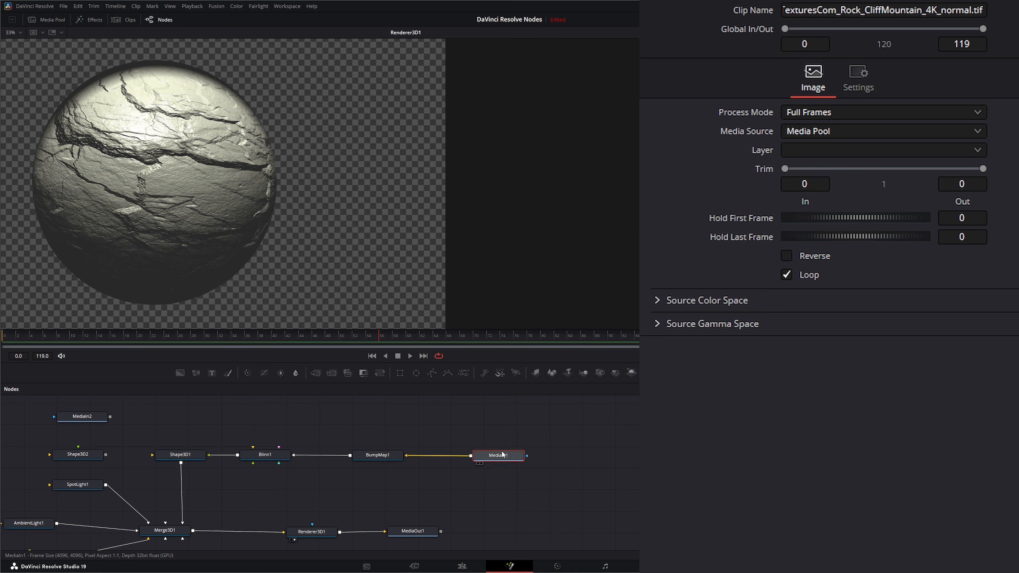
pyautogui.moveTo(416, 460); pyautogui.dragTo(446, 459)
pyautogui.moveTo(522, 502); pyautogui.dragTo(404, 460)
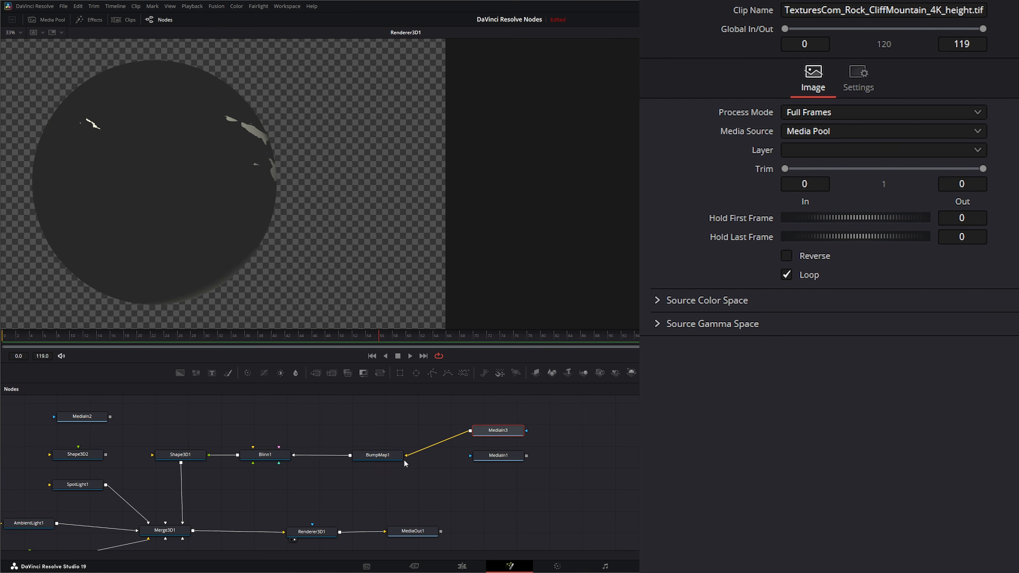
# - Switch the BumpMap node's source image type to Heightmap and set its height scale to 50
pyautogui.click(394, 458)
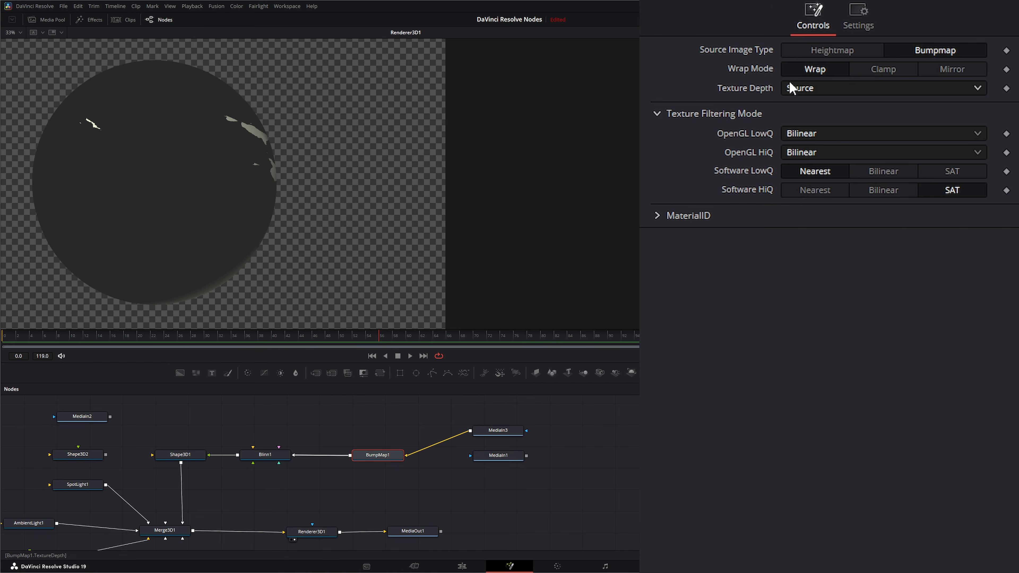
pyautogui.click(841, 49)
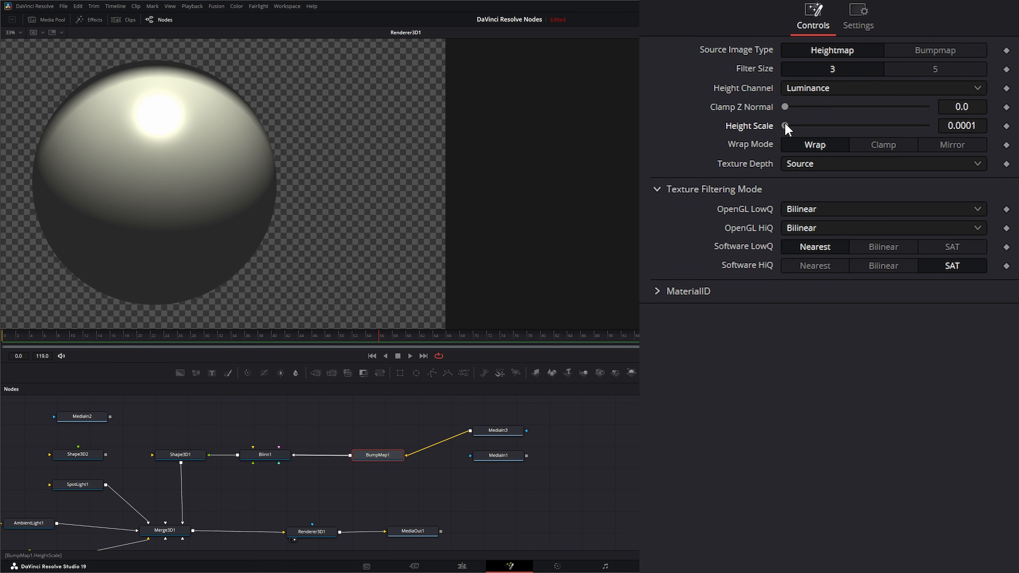
pyautogui.moveTo(786, 124); pyautogui.dragTo(1007, 125)
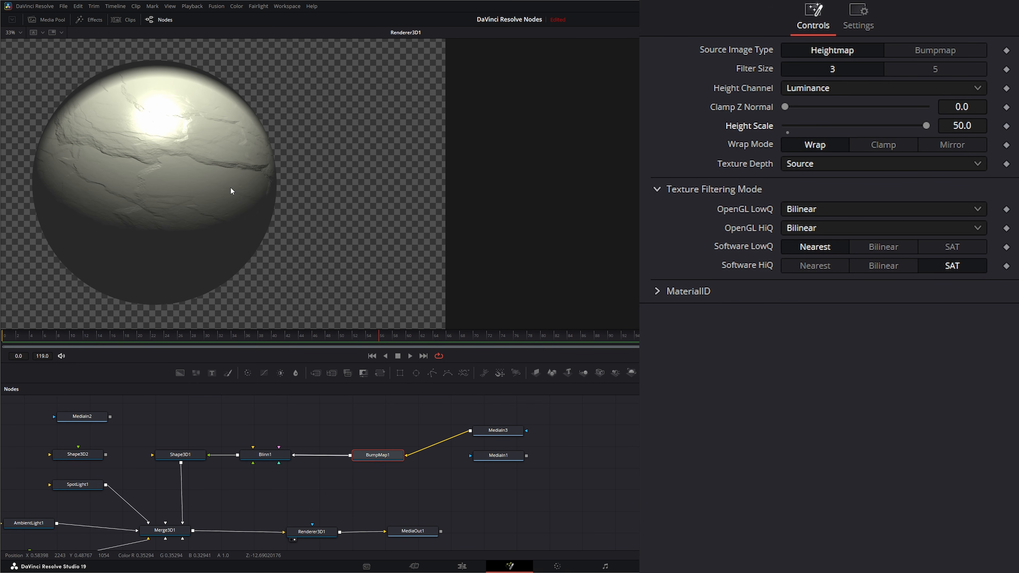
# - Examine the height channel, clamp Z normal and texture depth options of the BumpMap node in Heightmap mode
pyautogui.click(810, 93)
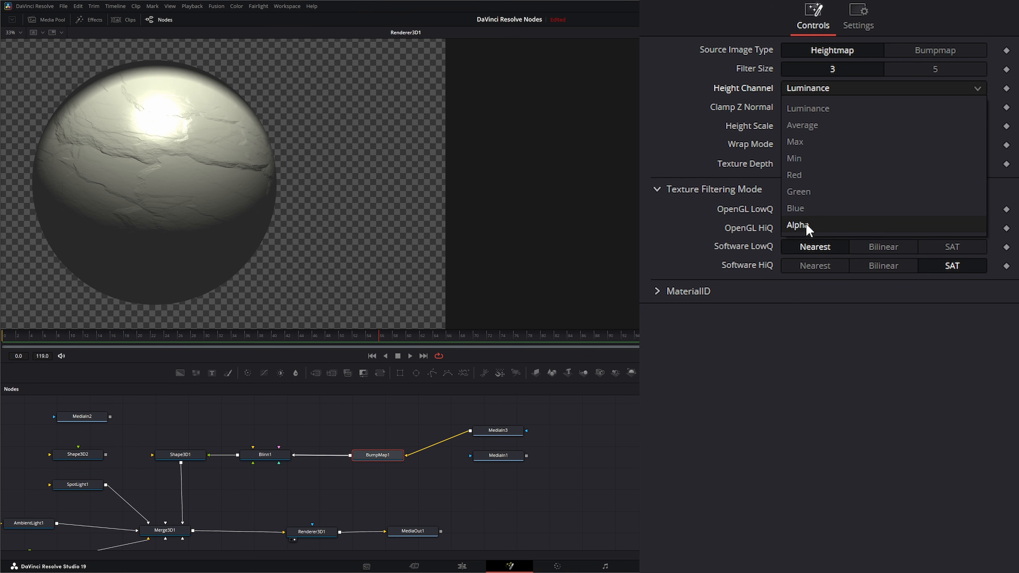
pyautogui.click(699, 523)
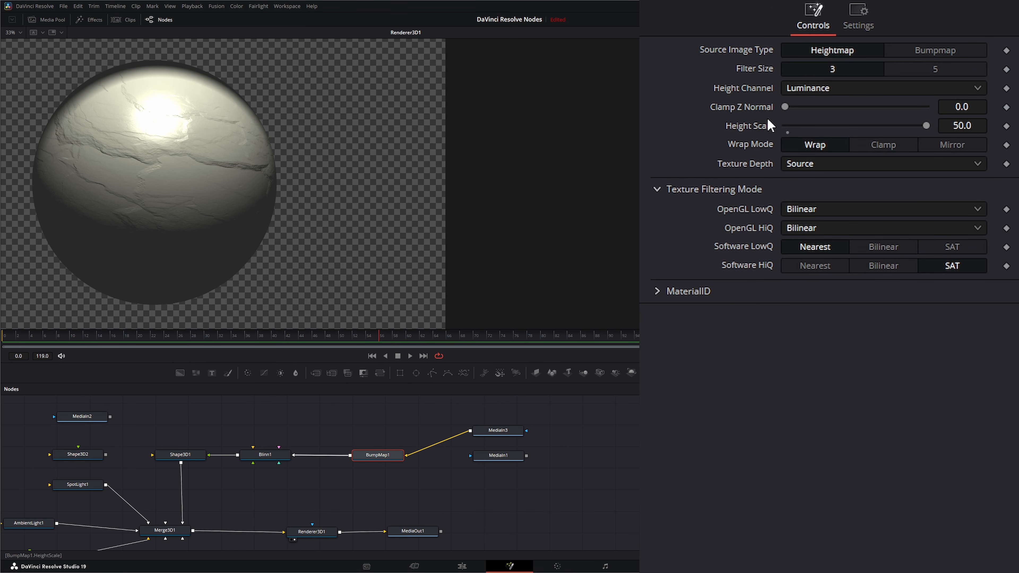
pyautogui.moveTo(785, 106); pyautogui.dragTo(766, 128)
pyautogui.click(813, 164)
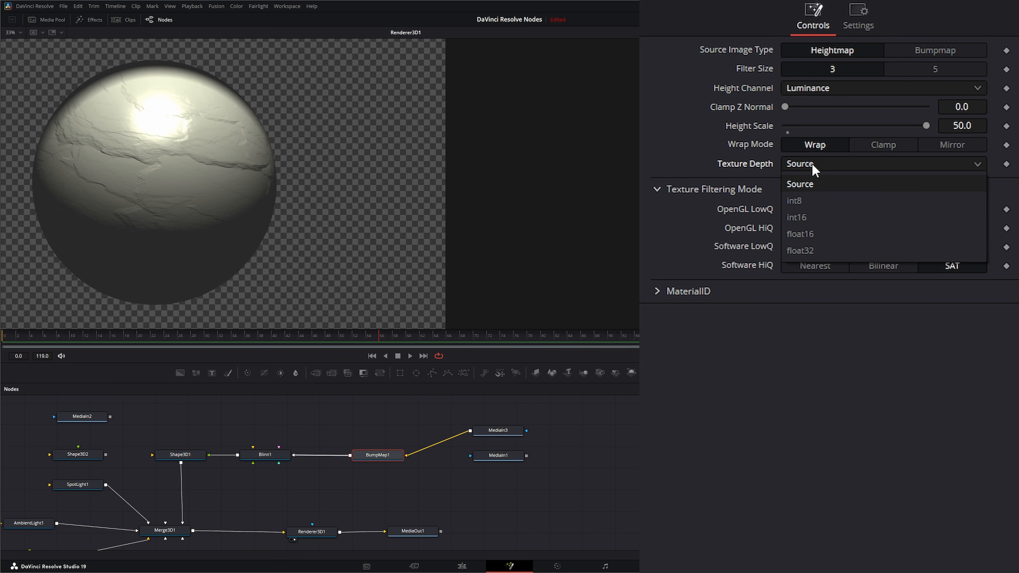
pyautogui.click(714, 456)
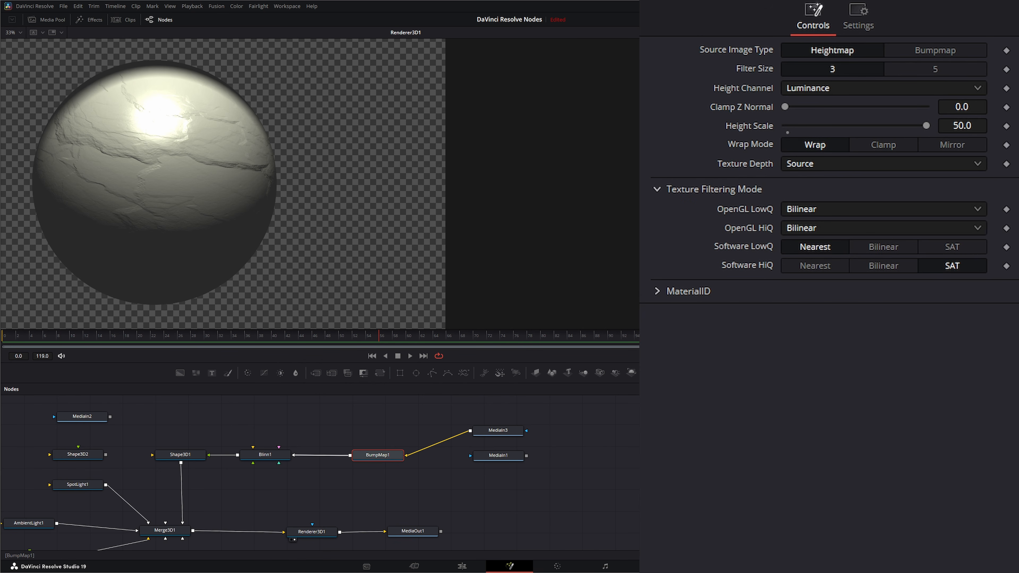
pyautogui.moveTo(328, 416); pyautogui.dragTo(419, 485)
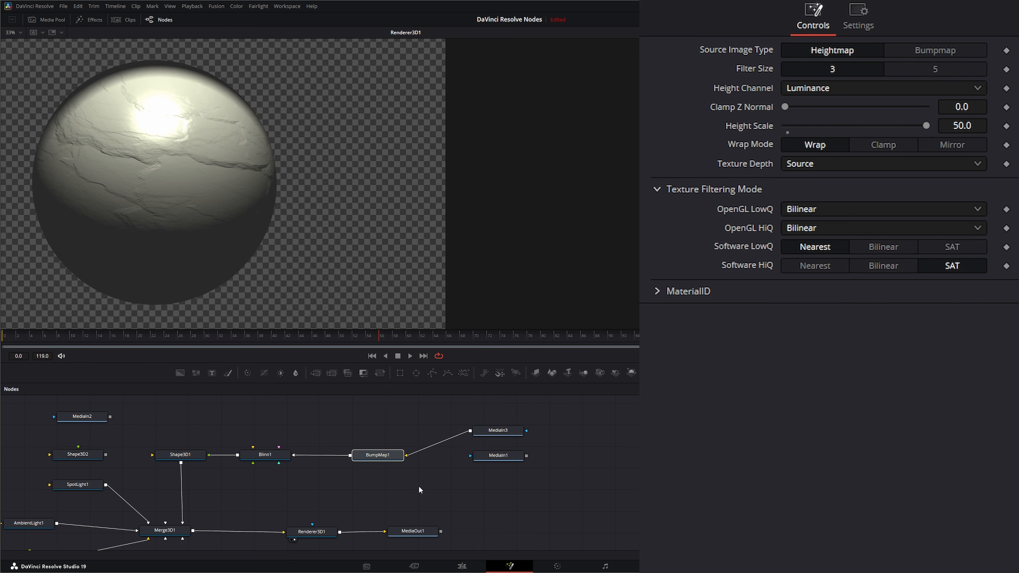